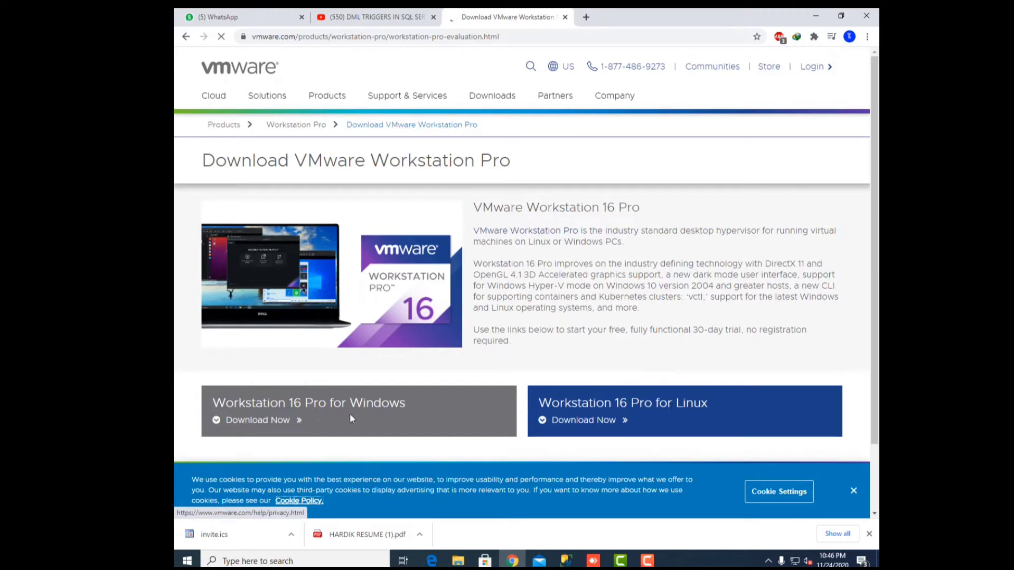
Step: Download the Workstation 16 Pro for Windows installer and save it to the Desktop as VMware-workstation-full-16.1.0-17198959
{"action": "scroll", "coordinate": [327, 411], "scroll_direction": "down", "scroll_amount": 2}
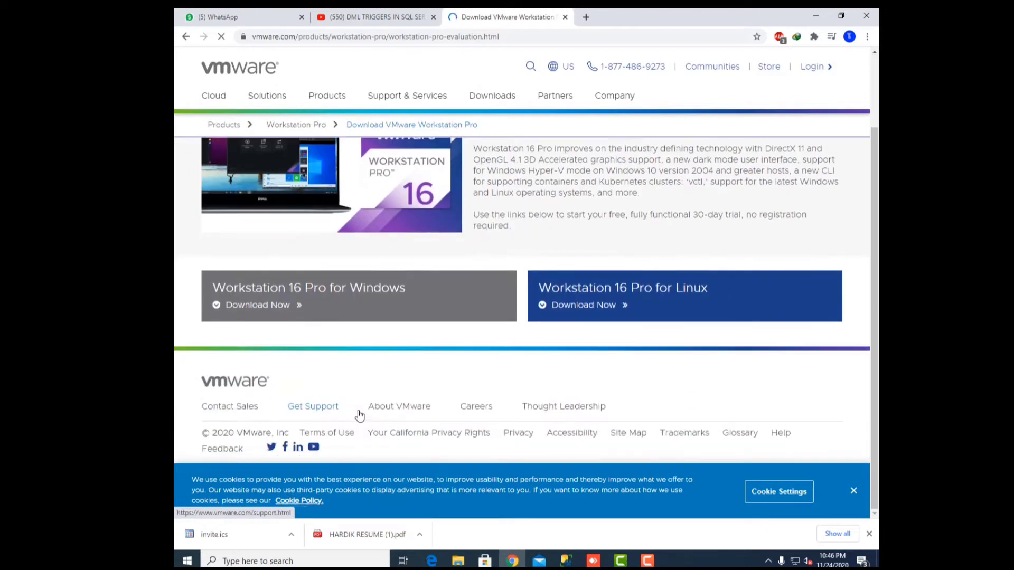
{"action": "left_click", "coordinate": [263, 306]}
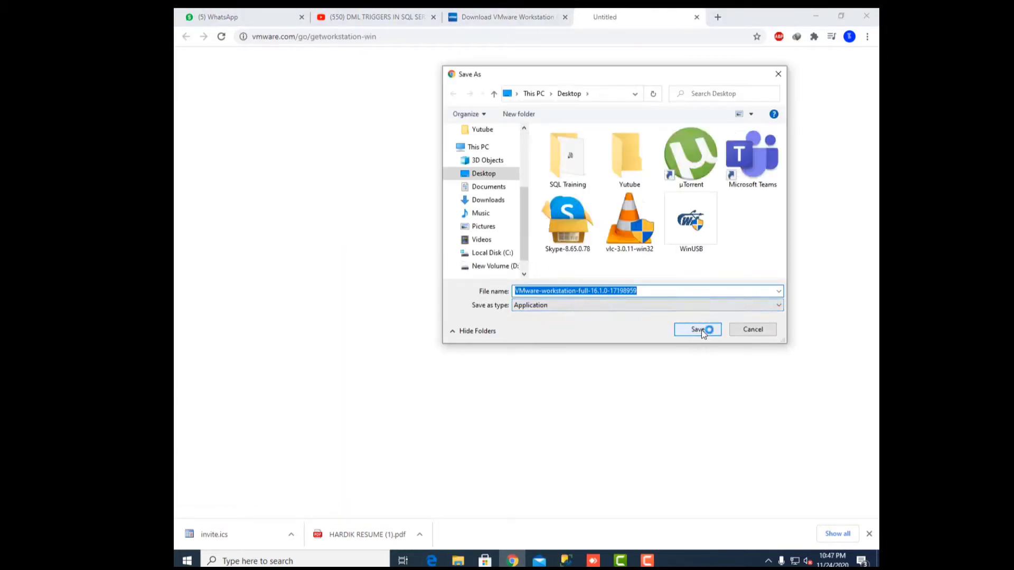
{"action": "left_click", "coordinate": [701, 329]}
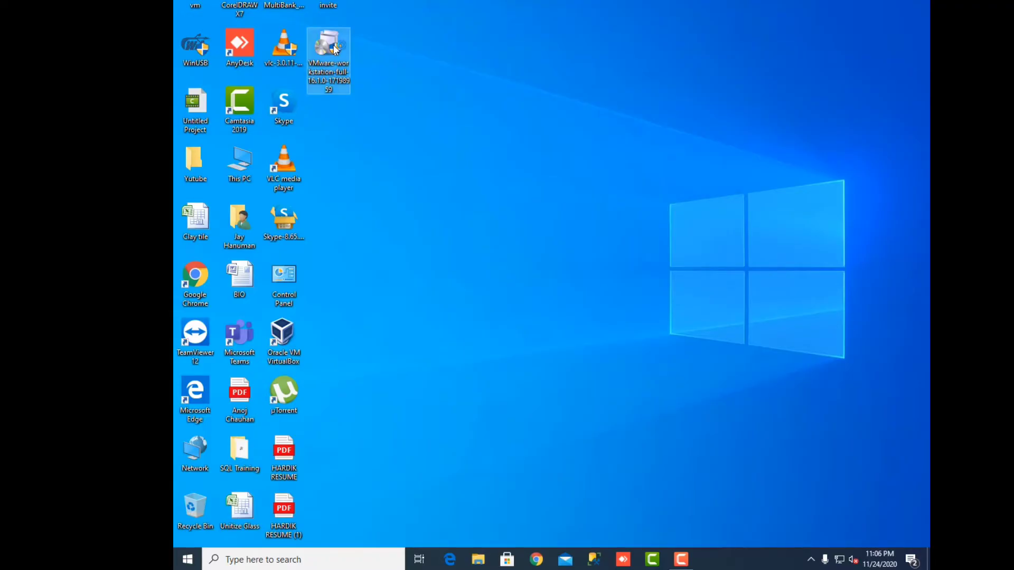
Step: Run the downloaded VMware Workstation installer from the desktop and accept the terms of the license agreement
{"action": "double_click", "coordinate": [335, 48]}
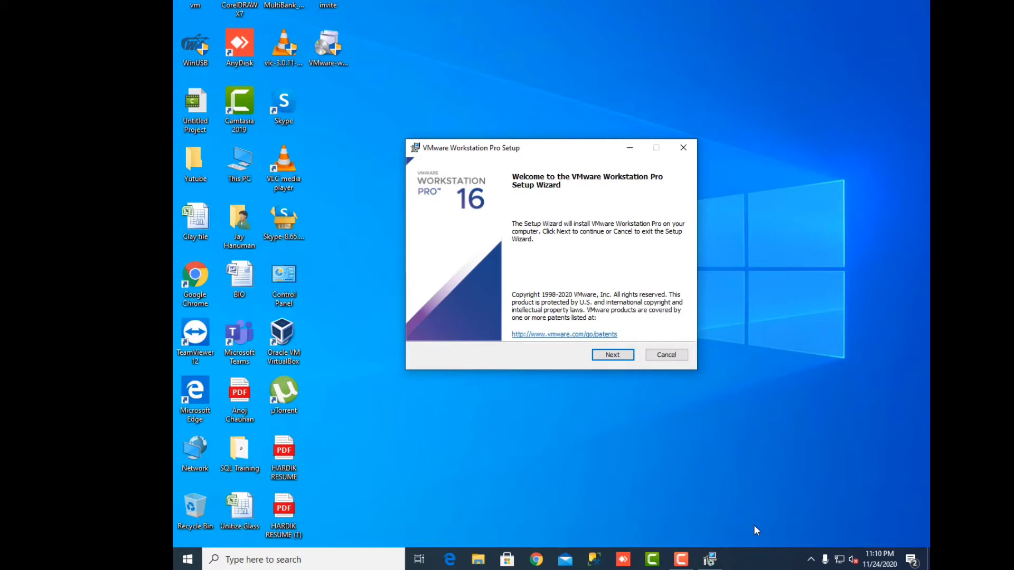
{"action": "left_click", "coordinate": [613, 358]}
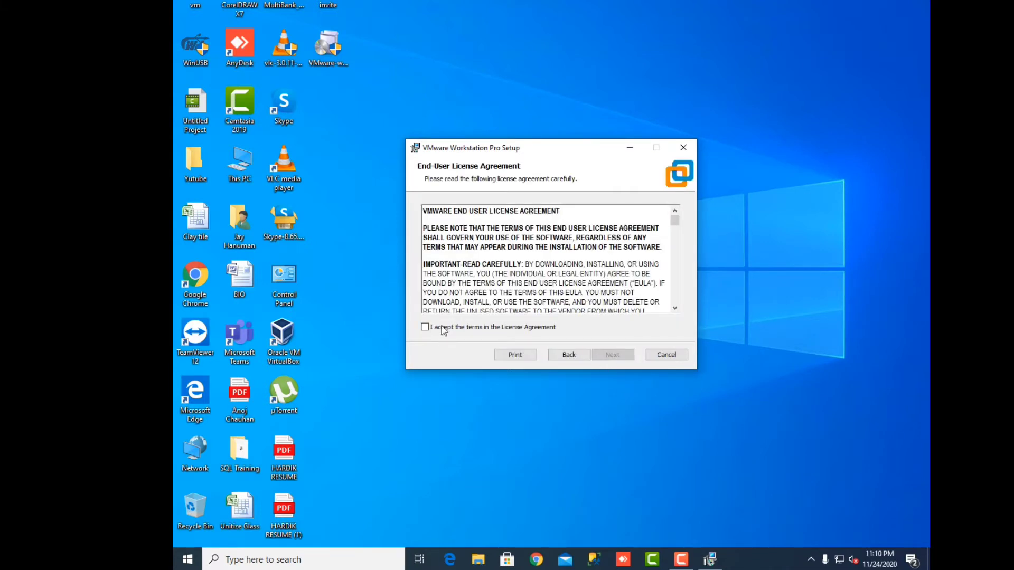
{"action": "left_click", "coordinate": [443, 329]}
{"action": "left_click", "coordinate": [592, 349]}
{"action": "left_click", "coordinate": [608, 355]}
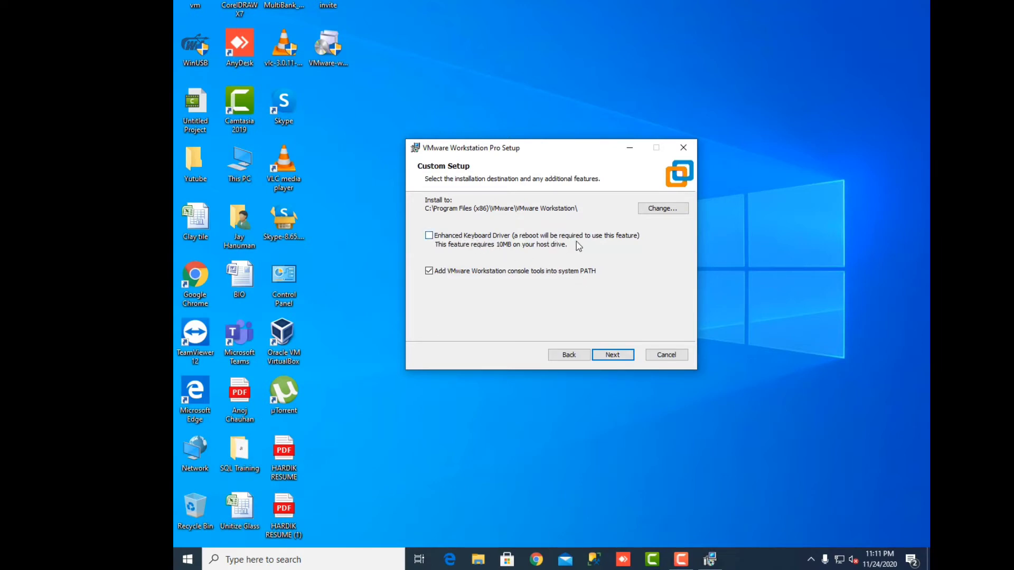
Step: Install VMware Workstation Pro with the default location and user experience settings, adding only a Desktop shortcut, and finish the setup
{"action": "left_click", "coordinate": [608, 356]}
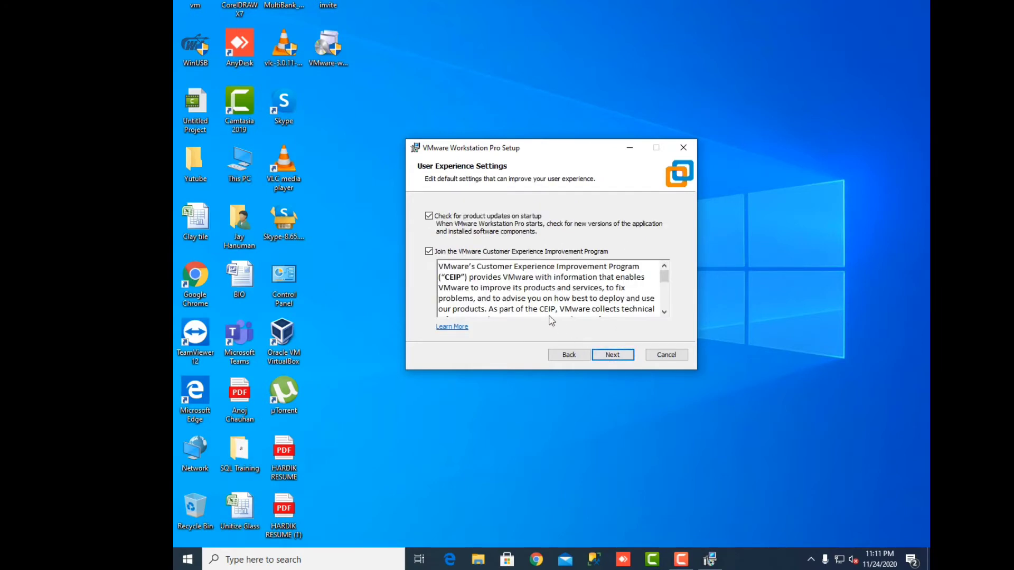
{"action": "left_click", "coordinate": [603, 353]}
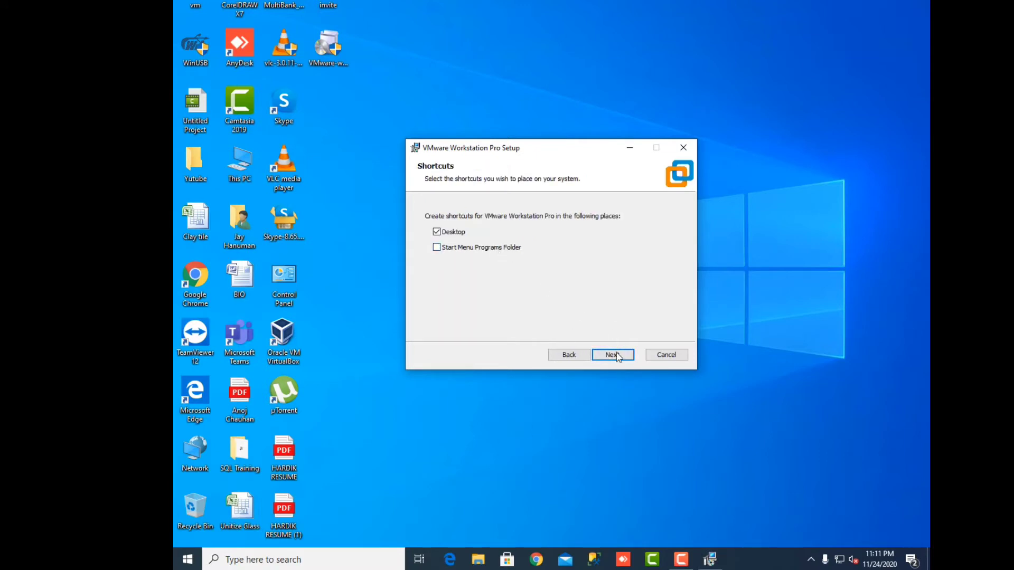
{"action": "left_click", "coordinate": [614, 355]}
{"action": "left_click", "coordinate": [605, 356]}
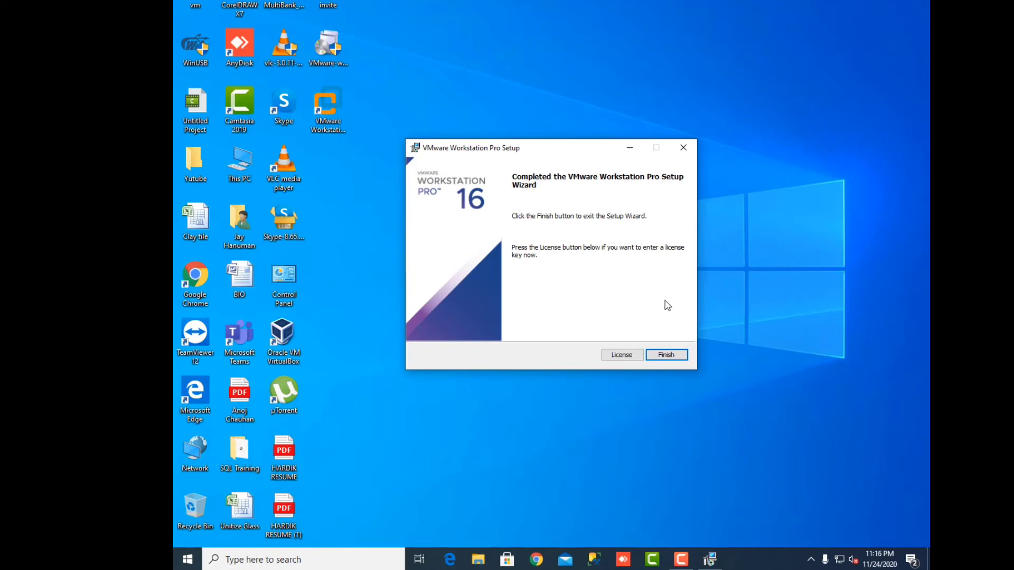
{"action": "left_click", "coordinate": [664, 354]}
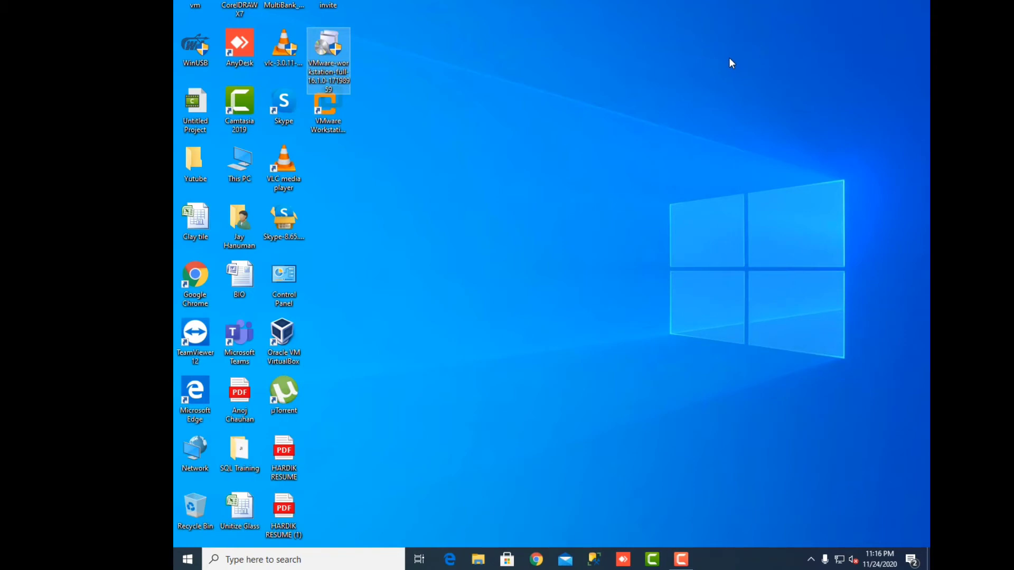
{"action": "left_click", "coordinate": [688, 44]}
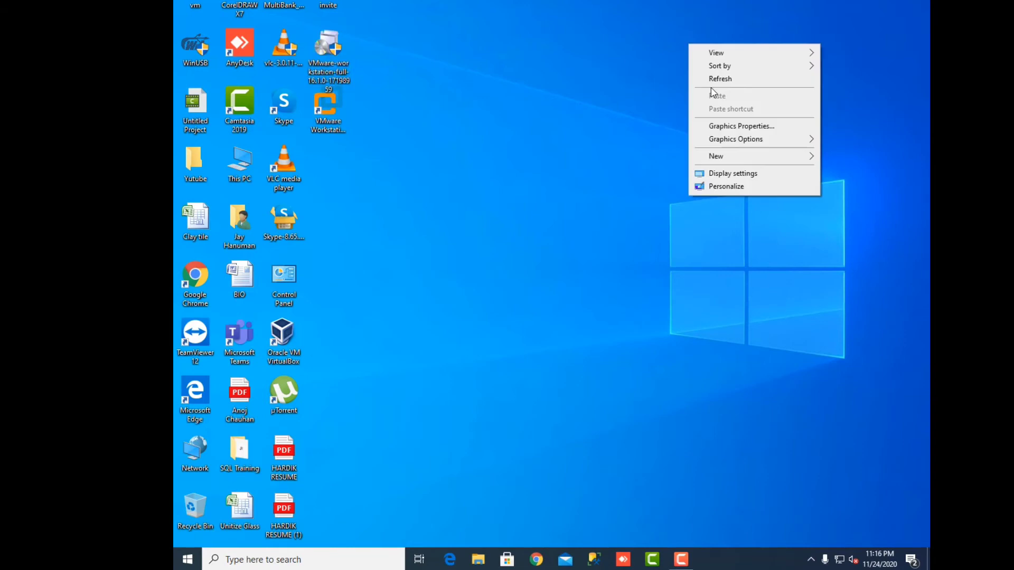
{"action": "left_click", "coordinate": [697, 82]}
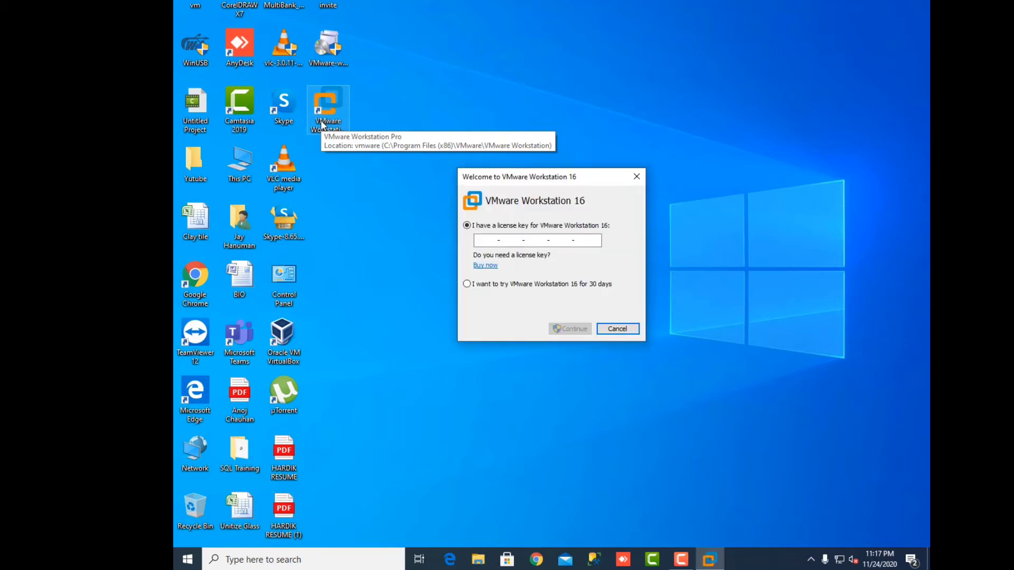
Step: Choose to try VMware Workstation 16 for 30 days and complete the welcome dialog
{"action": "left_click", "coordinate": [491, 286]}
{"action": "left_click", "coordinate": [569, 326]}
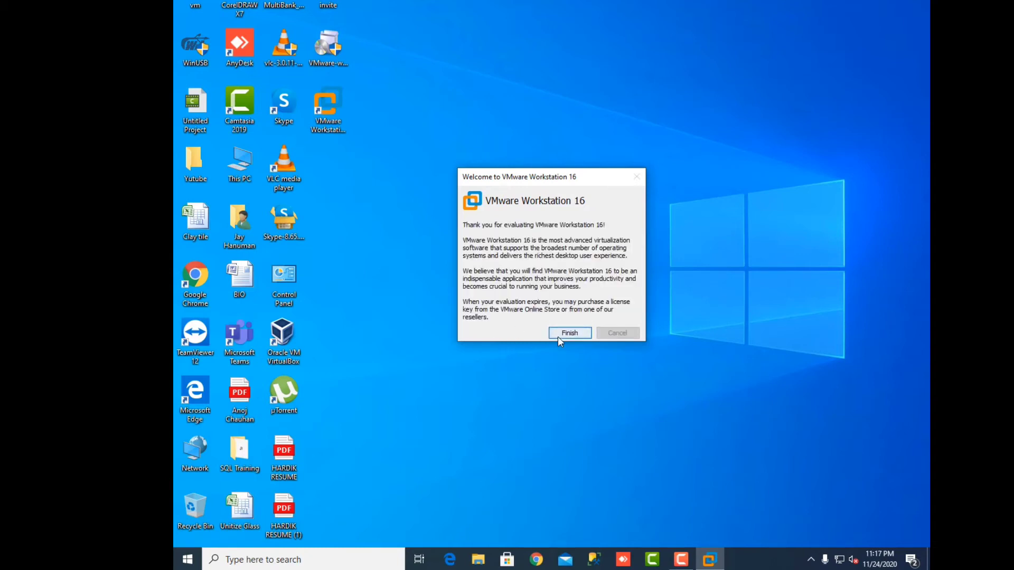
{"action": "left_click", "coordinate": [565, 332]}
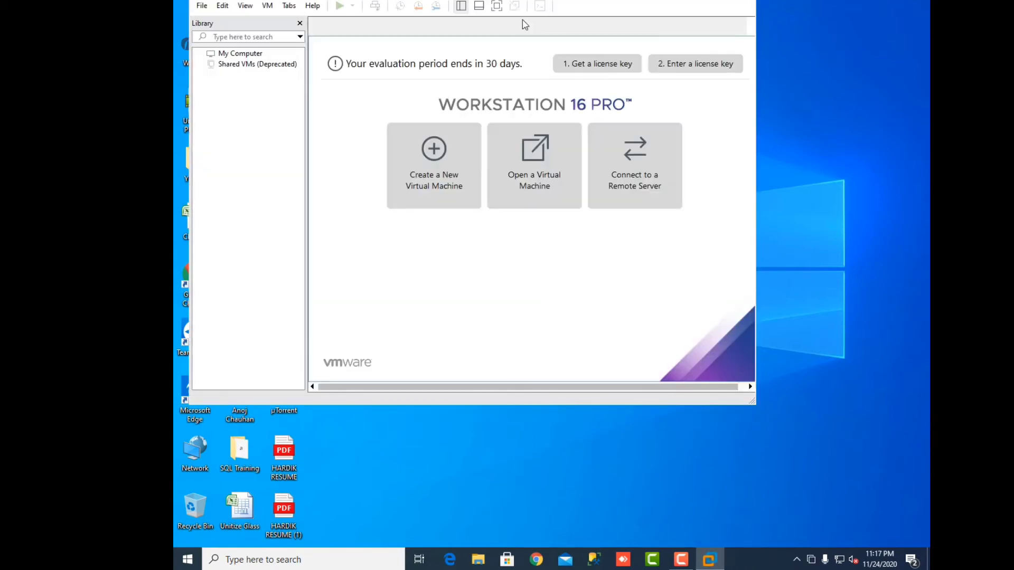
Step: Start creating a new virtual machine with the Custom (advanced) configuration and Workstation 16.x hardware compatibility
{"action": "left_click_drag", "start_coordinate": [597, 1], "coordinate": [724, 0]}
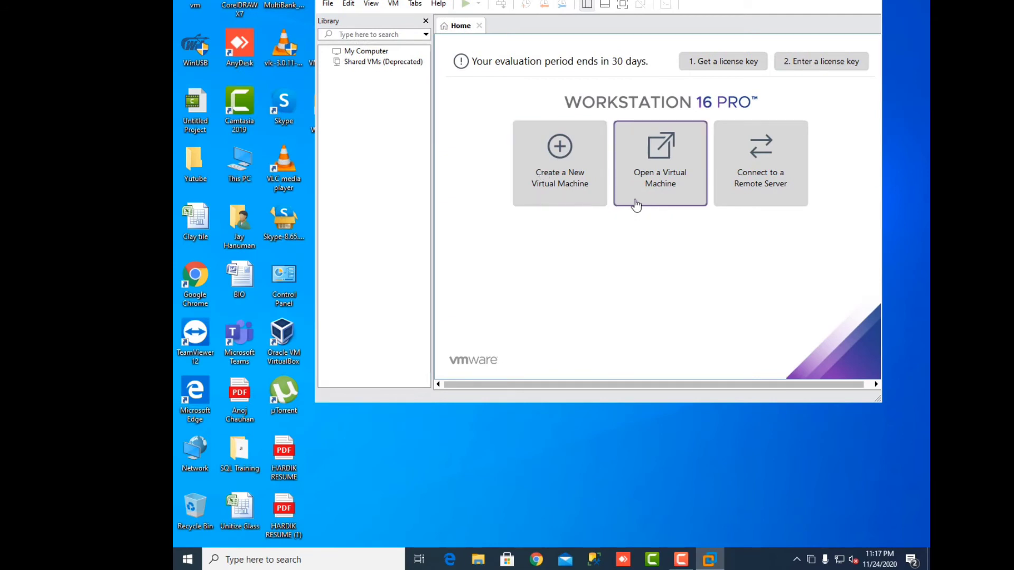
{"action": "left_click", "coordinate": [563, 183]}
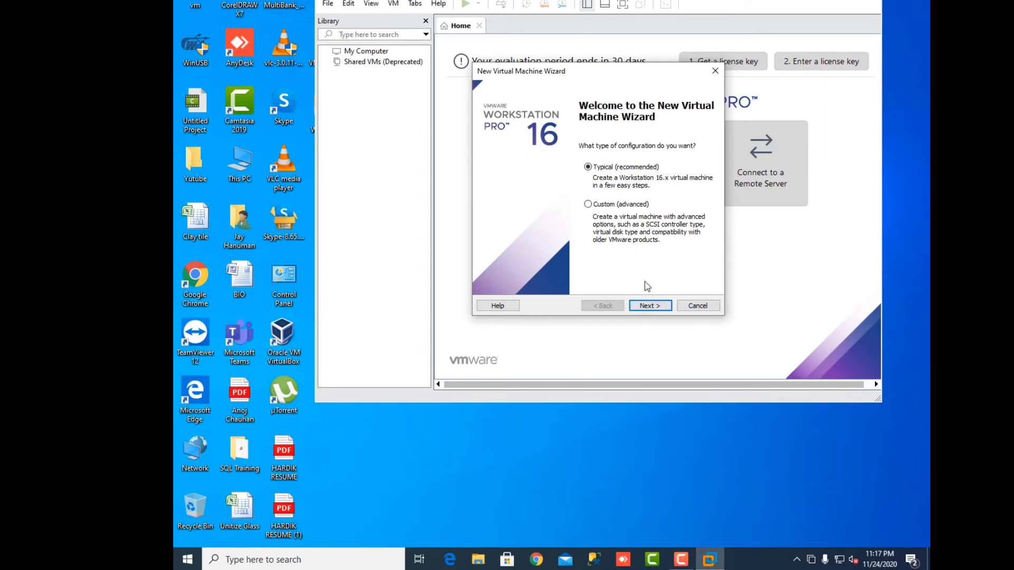
{"action": "left_click", "coordinate": [617, 204]}
{"action": "left_click", "coordinate": [649, 307]}
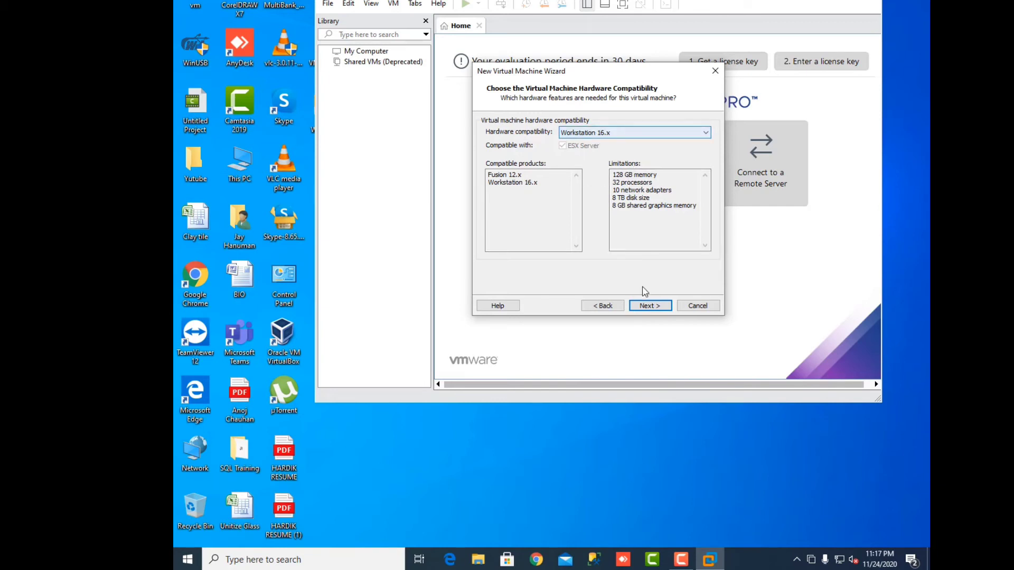
{"action": "left_click", "coordinate": [500, 175]}
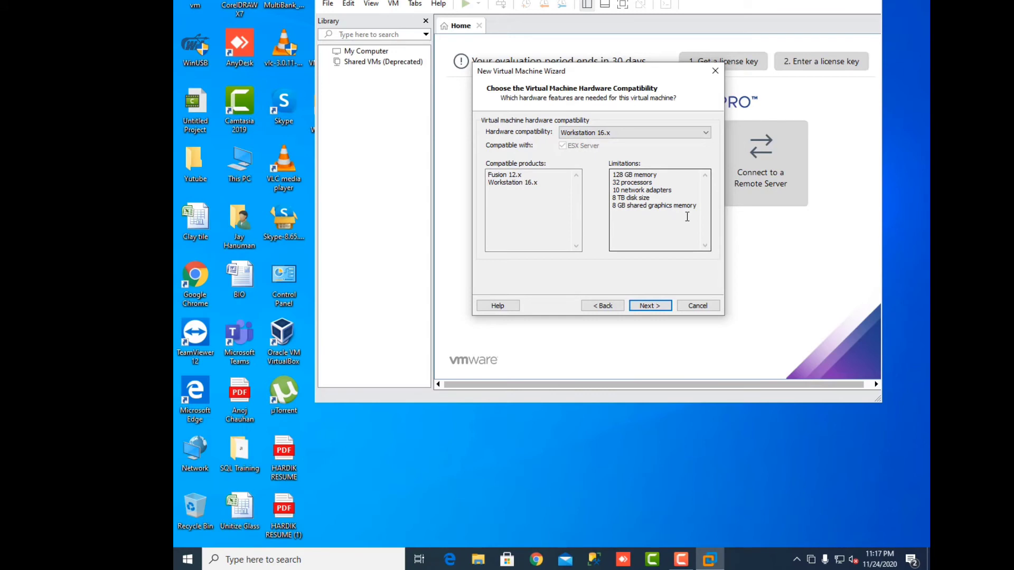
{"action": "left_click", "coordinate": [649, 307]}
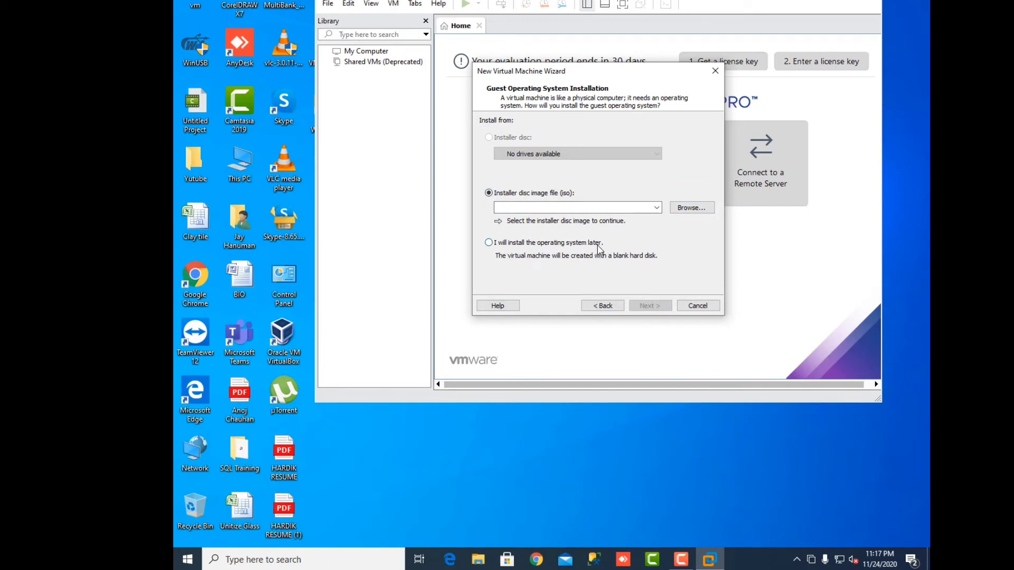
Step: Choose to install the operating system later and keep Microsoft Windows, version Windows 10 x64, as the guest system
{"action": "left_click", "coordinate": [503, 244]}
{"action": "left_click", "coordinate": [650, 307]}
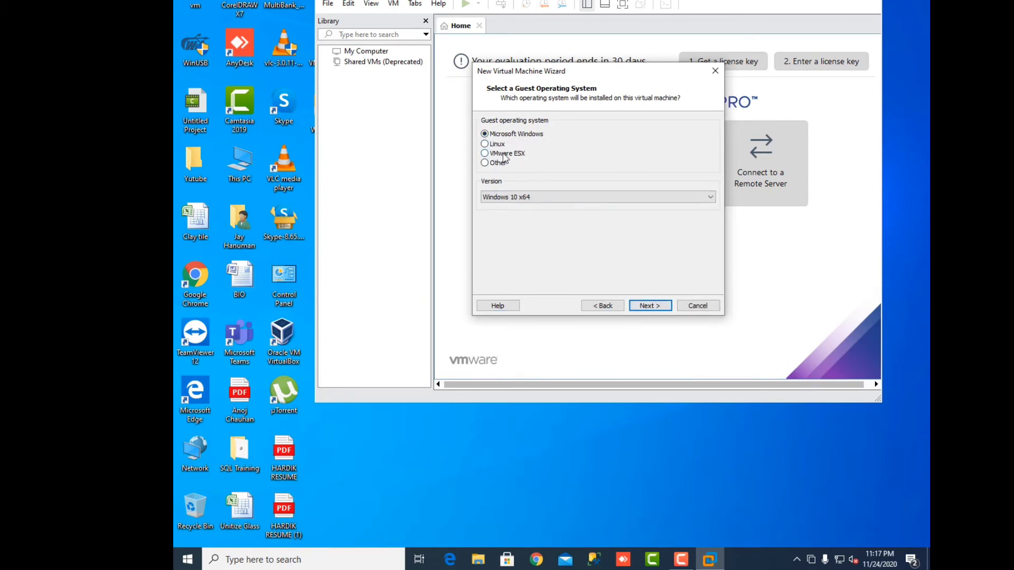
{"action": "left_click", "coordinate": [508, 197]}
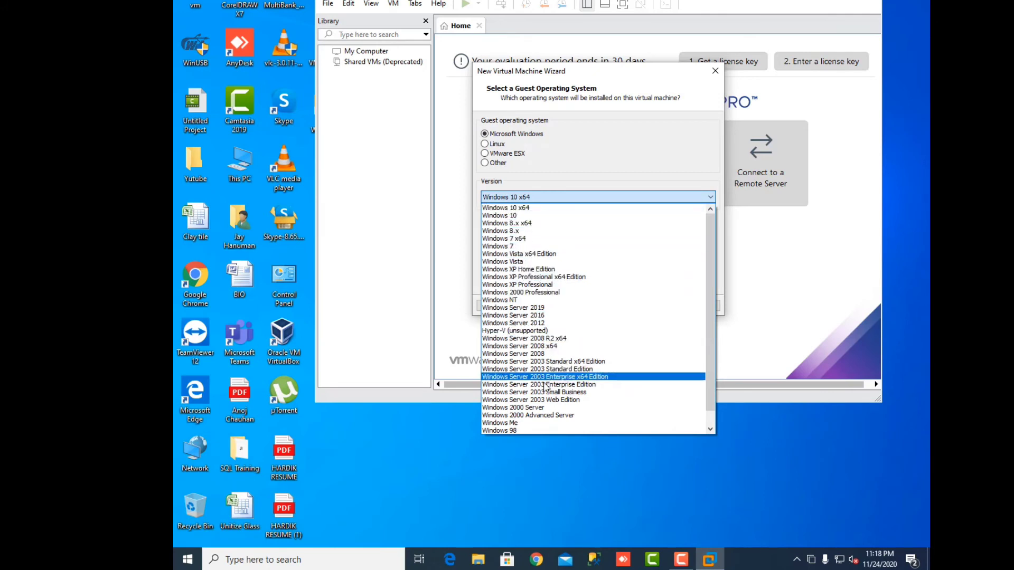
{"action": "left_click", "coordinate": [559, 154]}
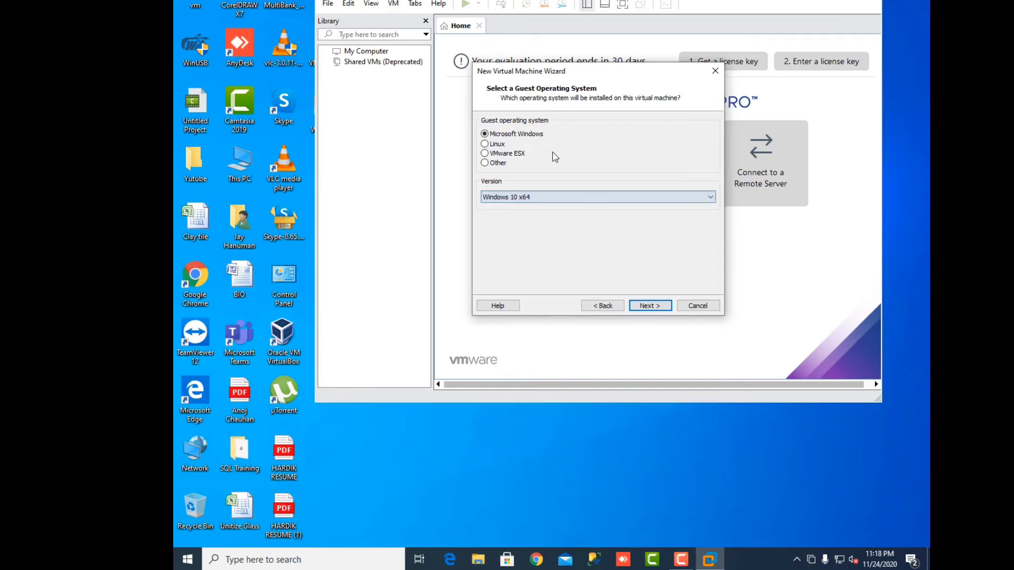
{"action": "left_click", "coordinate": [649, 305]}
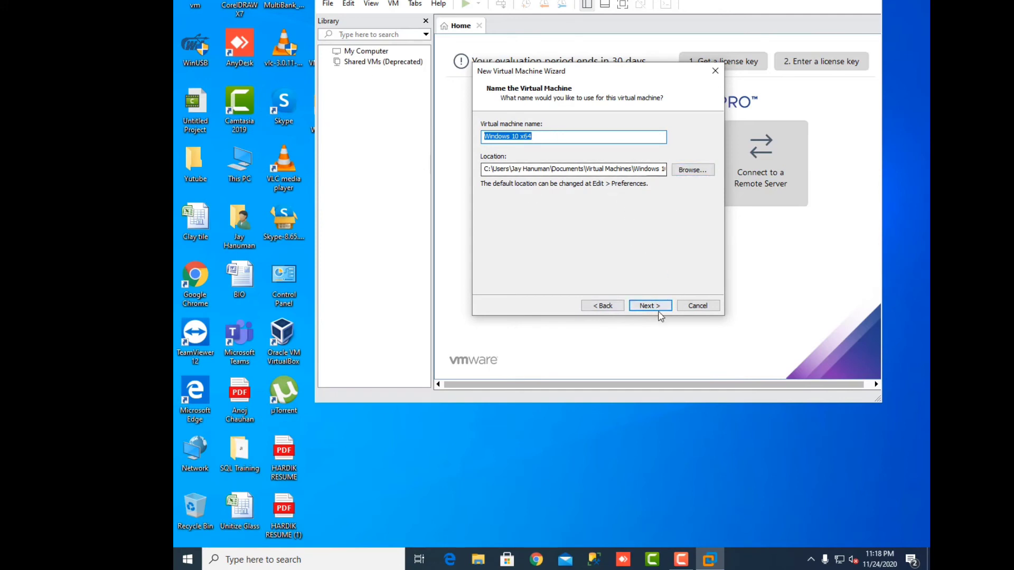
Step: Accept the name Windows 10 x64, UEFI firmware, one processor with two cores and 1024 MB of memory for the virtual machine
{"action": "left_click", "coordinate": [637, 308]}
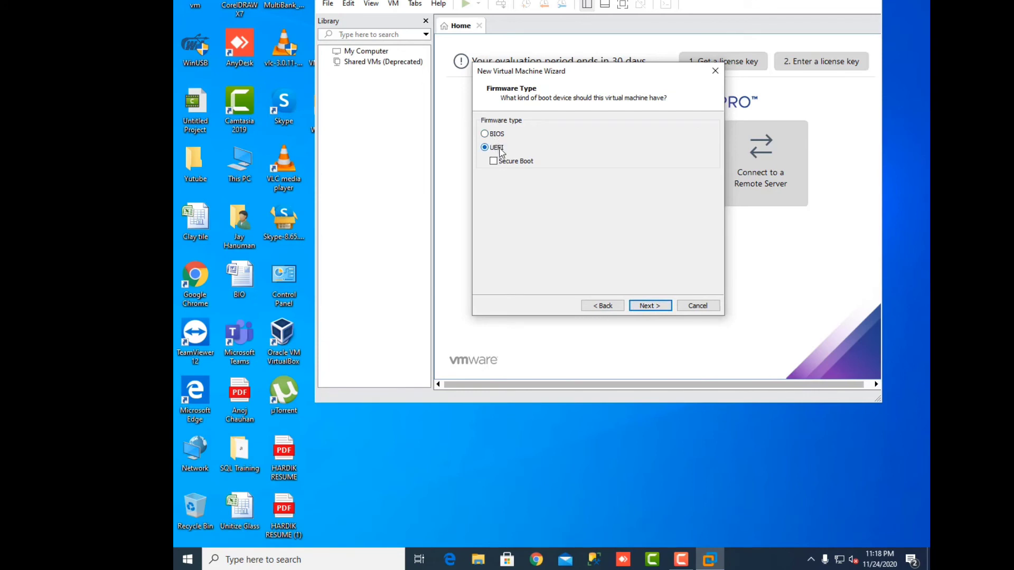
{"action": "left_click", "coordinate": [649, 307]}
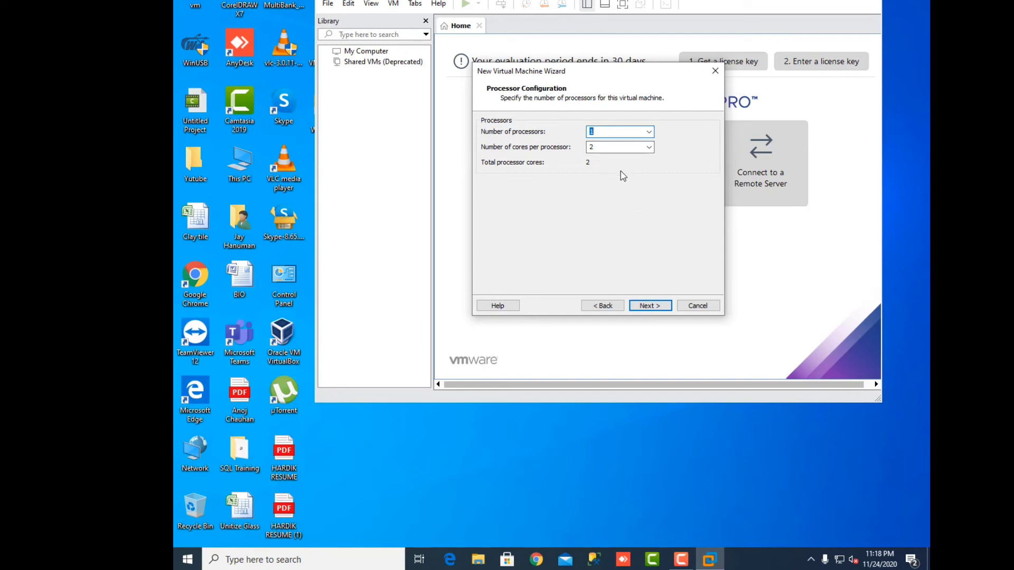
{"action": "left_click", "coordinate": [653, 304]}
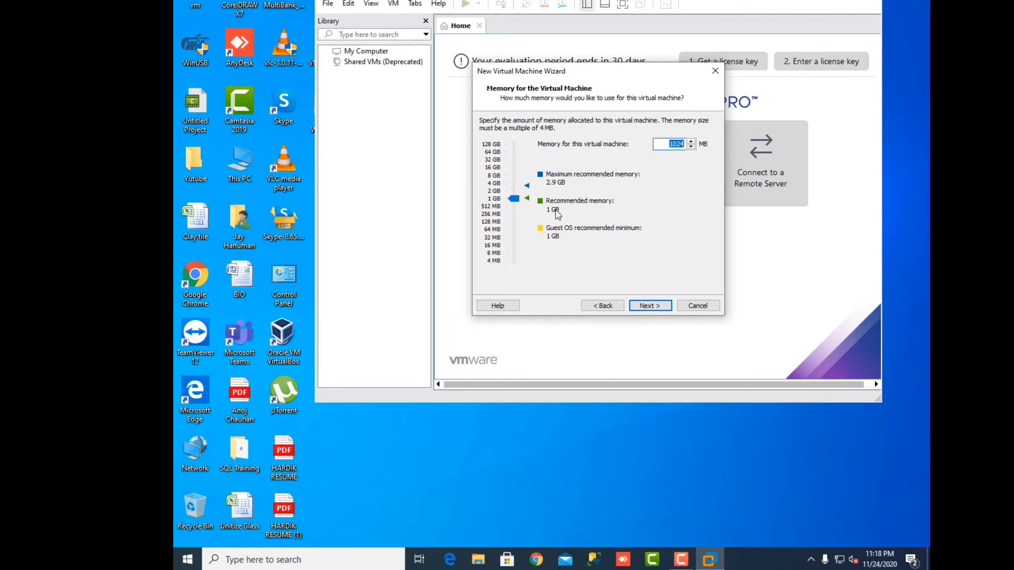
{"action": "left_click", "coordinate": [645, 308]}
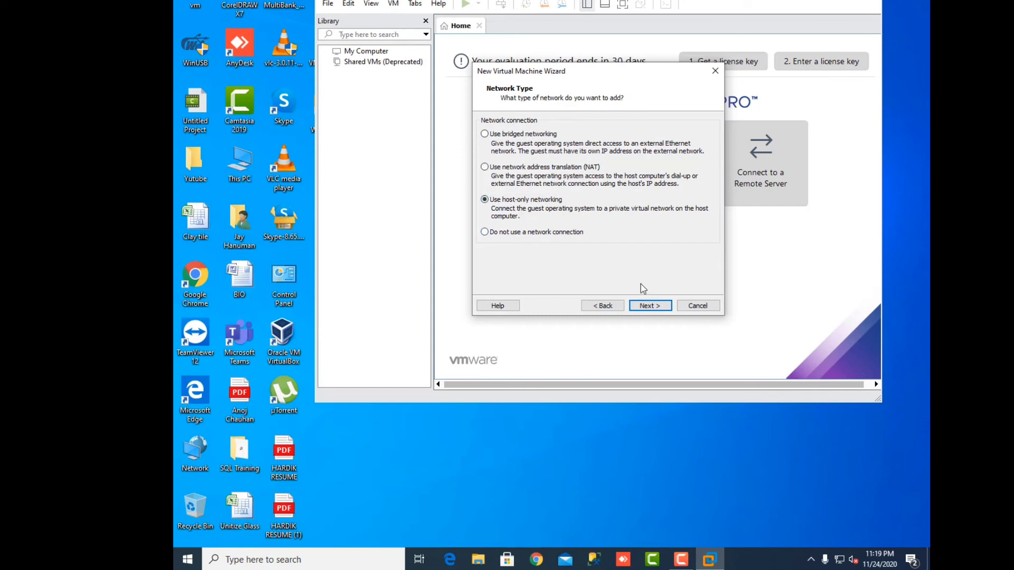
Step: Use host-only networking, the LSI Logic SAS controller and the NVMe disk type for the virtual machine
{"action": "left_click", "coordinate": [651, 306]}
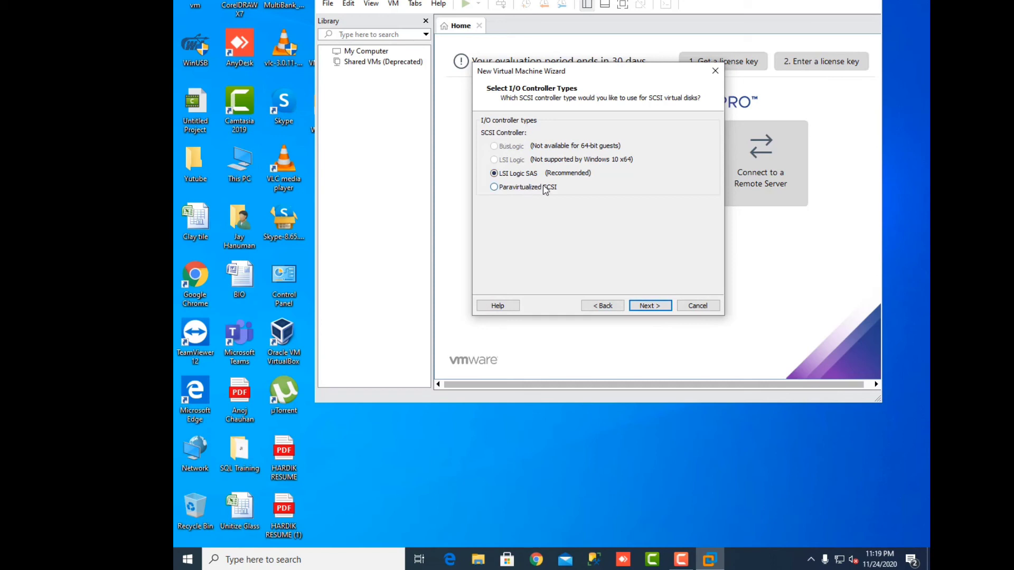
{"action": "left_click", "coordinate": [654, 306]}
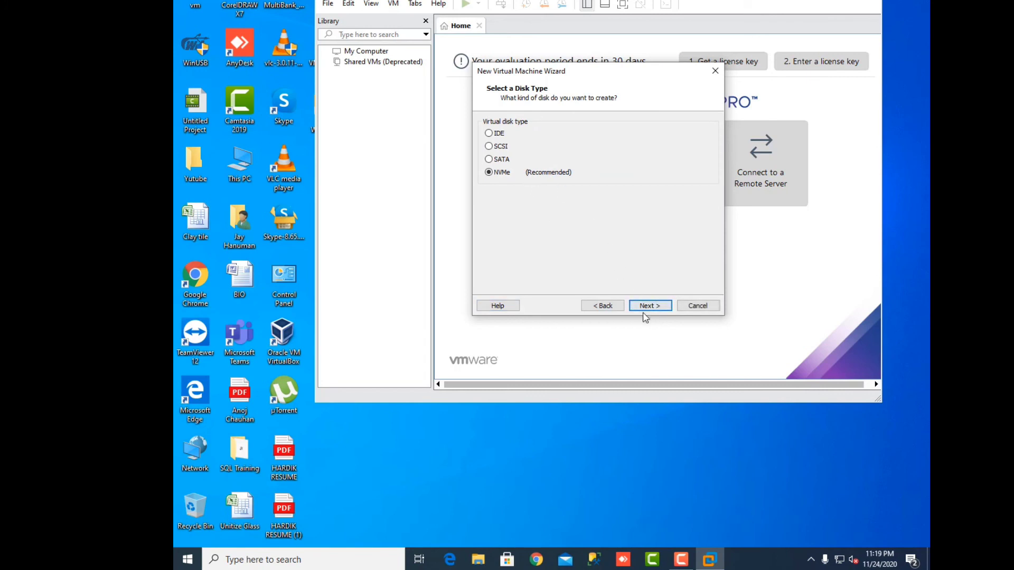
{"action": "left_click", "coordinate": [647, 307]}
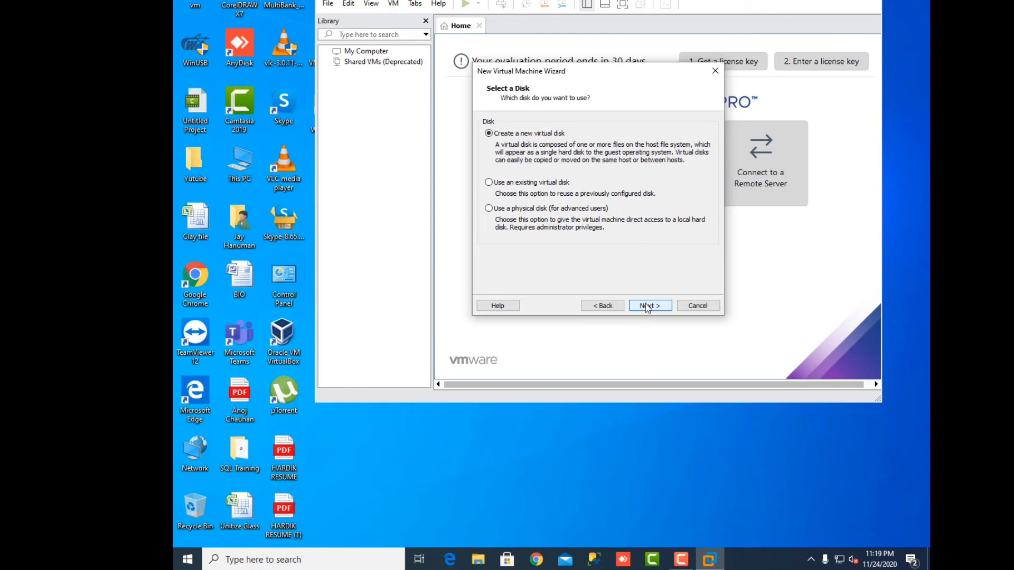
Step: Add a new 60 GB virtual disk split into multiple files, stored as Windows 10 x64.vmdk, and create the virtual machine
{"action": "left_click", "coordinate": [647, 306]}
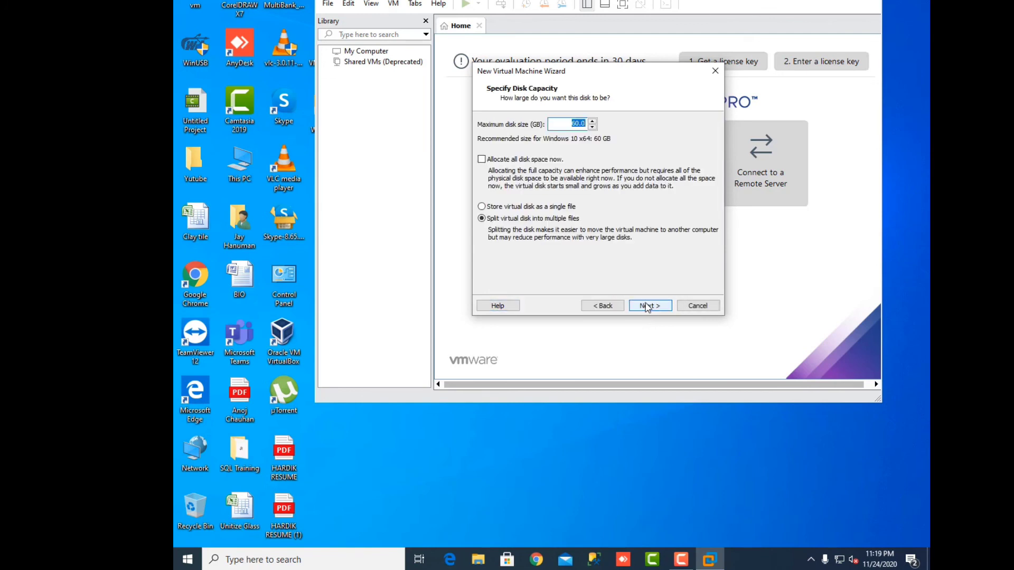
{"action": "left_click", "coordinate": [646, 305]}
{"action": "left_click", "coordinate": [647, 307]}
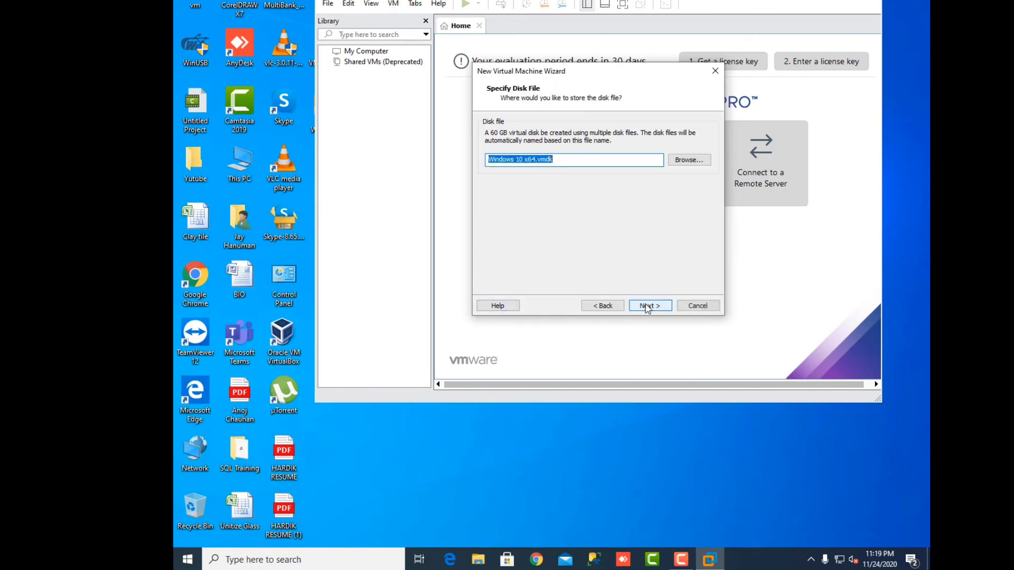
{"action": "left_click", "coordinate": [646, 307]}
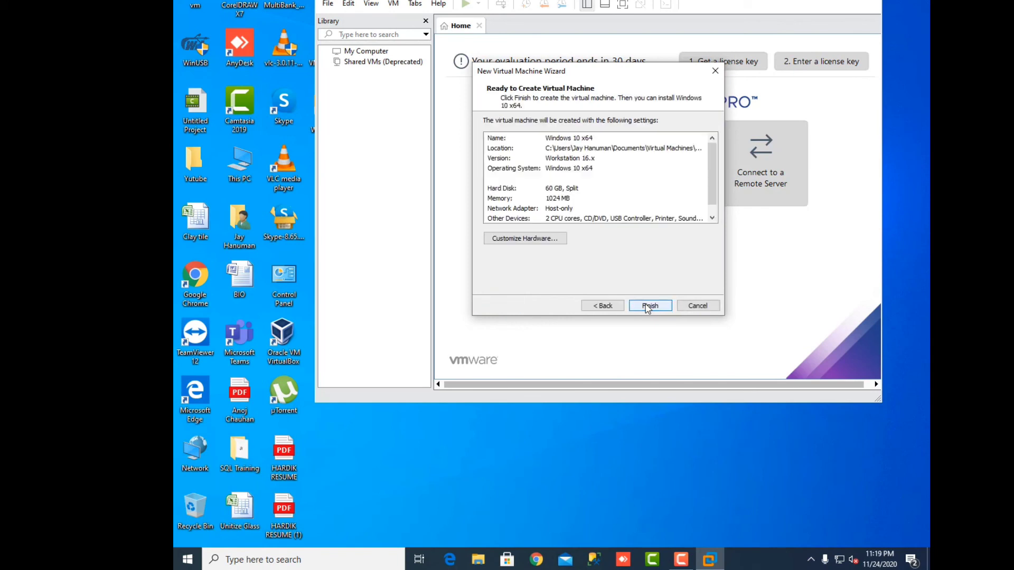
{"action": "left_click", "coordinate": [647, 307]}
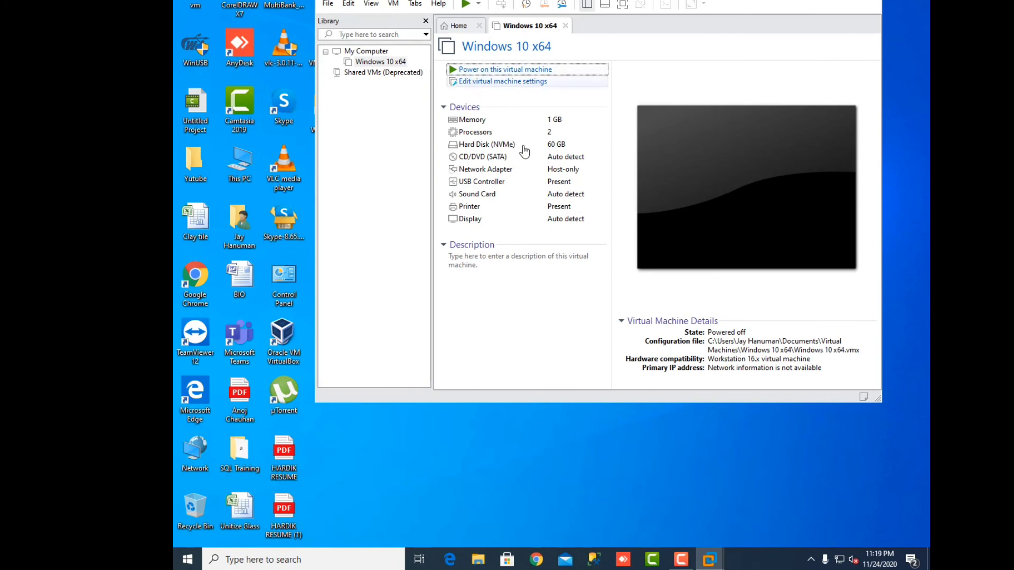
Step: Power on the Windows 10 x64 virtual machine, agree to connect the virtual device at every power-on, and mark the guest installation as finished
{"action": "left_click", "coordinate": [725, 207]}
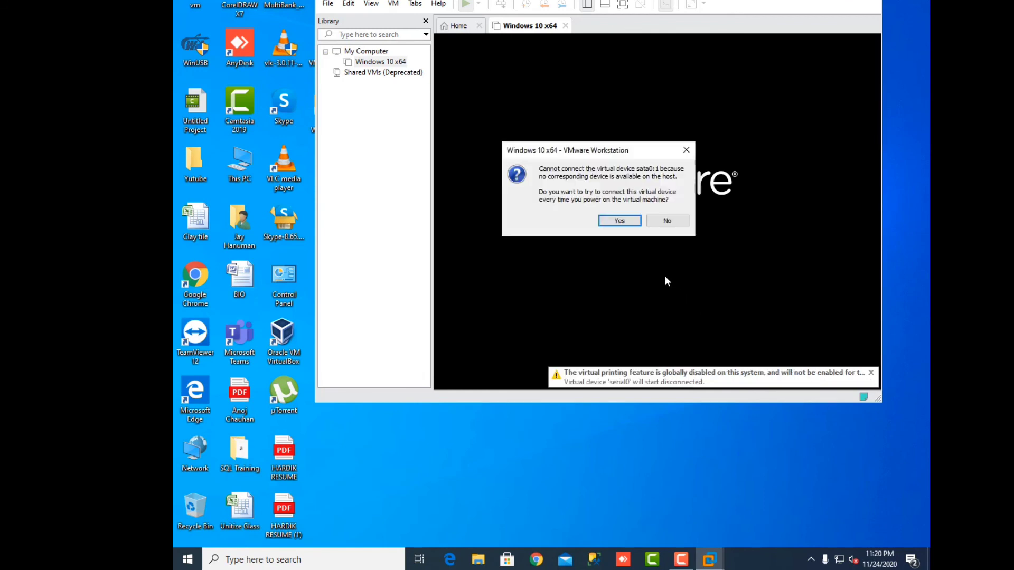
{"action": "left_click", "coordinate": [621, 221]}
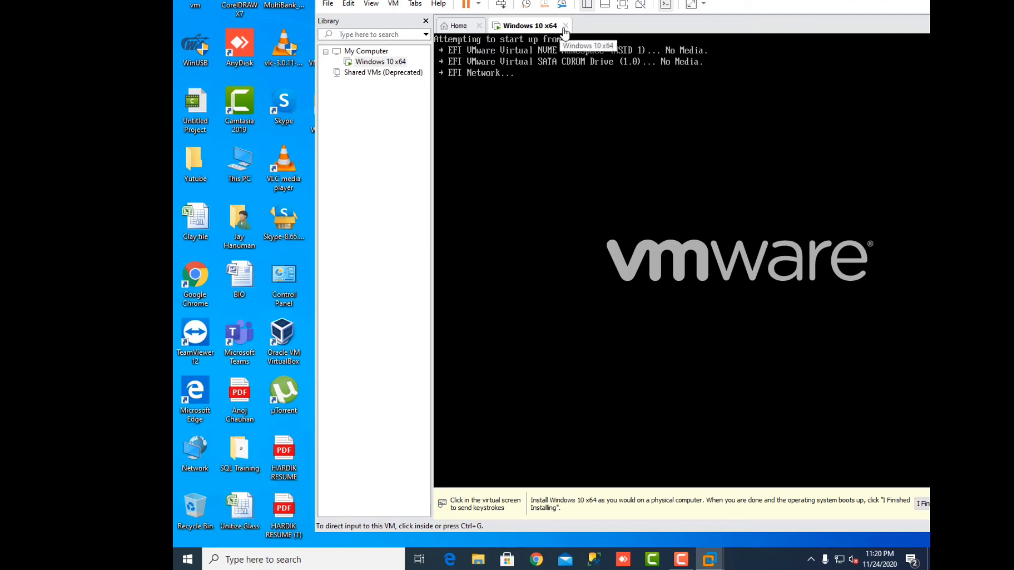
{"action": "left_click_drag", "start_coordinate": [761, 0], "coordinate": [629, 1]}
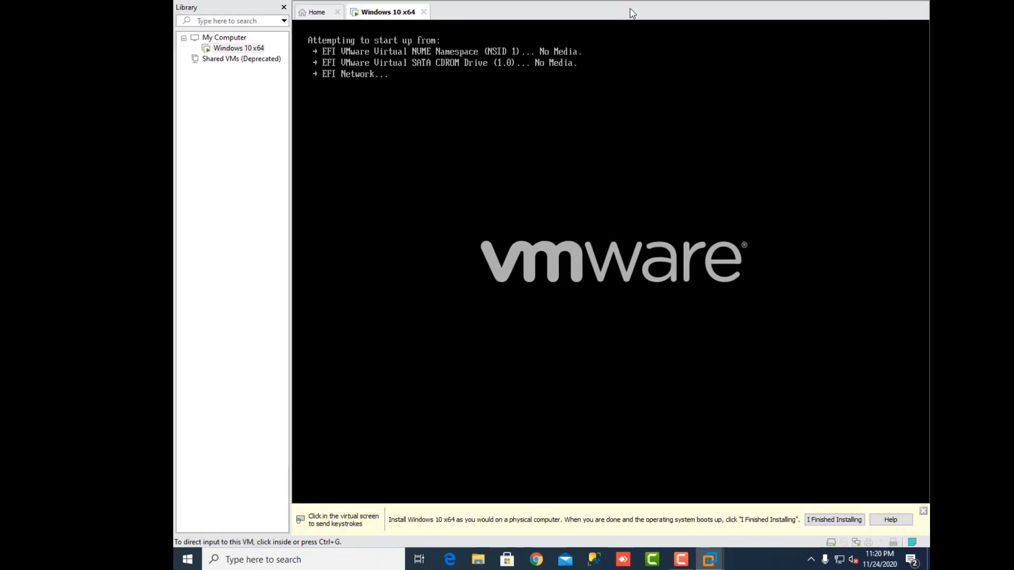
{"action": "left_click", "coordinate": [842, 520]}
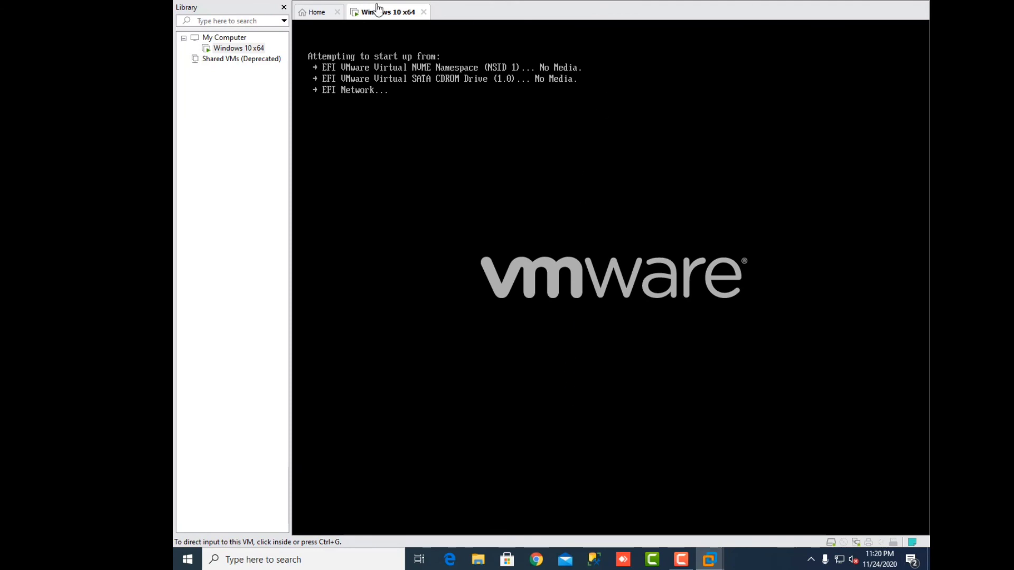